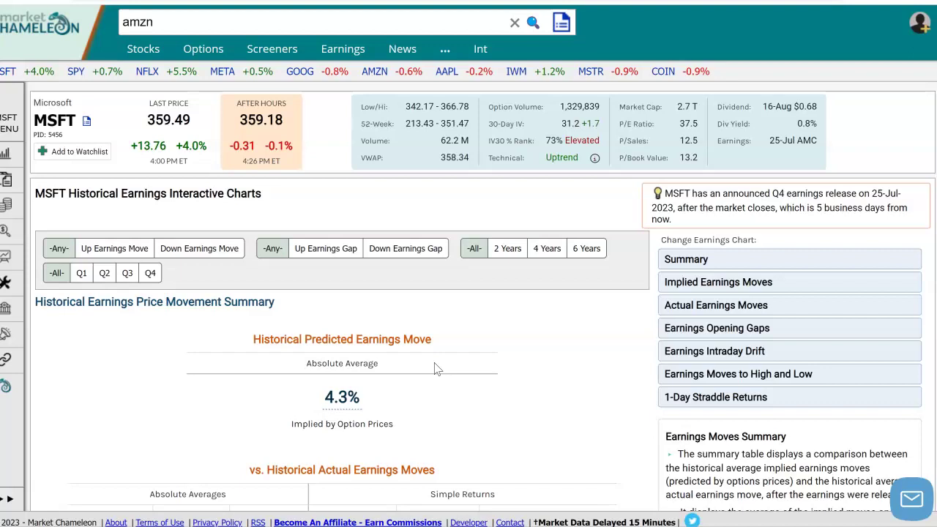
Highlight the MSFT ticker and the Historical Predicted Earnings Move title
{"action": "left_click_drag", "start_coordinate": [74, 120], "coordinate": [31, 120]}
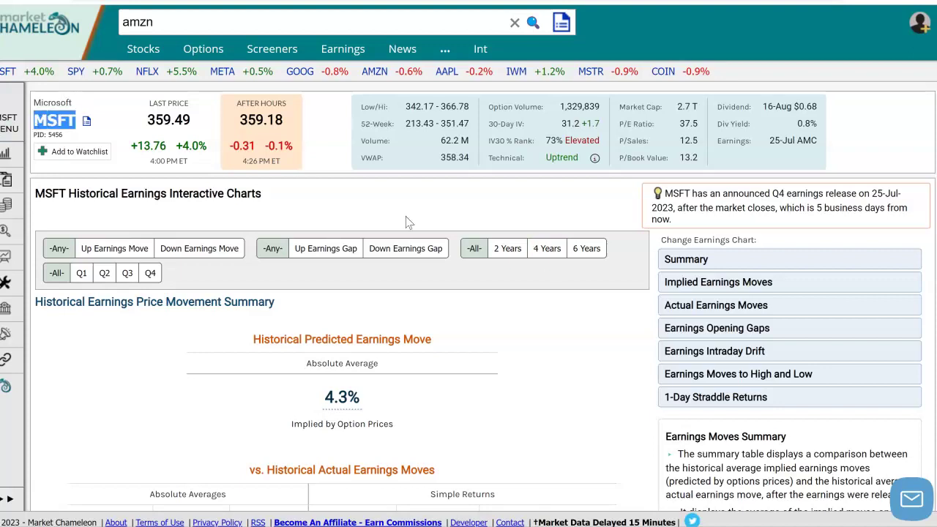
{"action": "scroll", "coordinate": [409, 222], "scroll_direction": "down", "scroll_amount": 2}
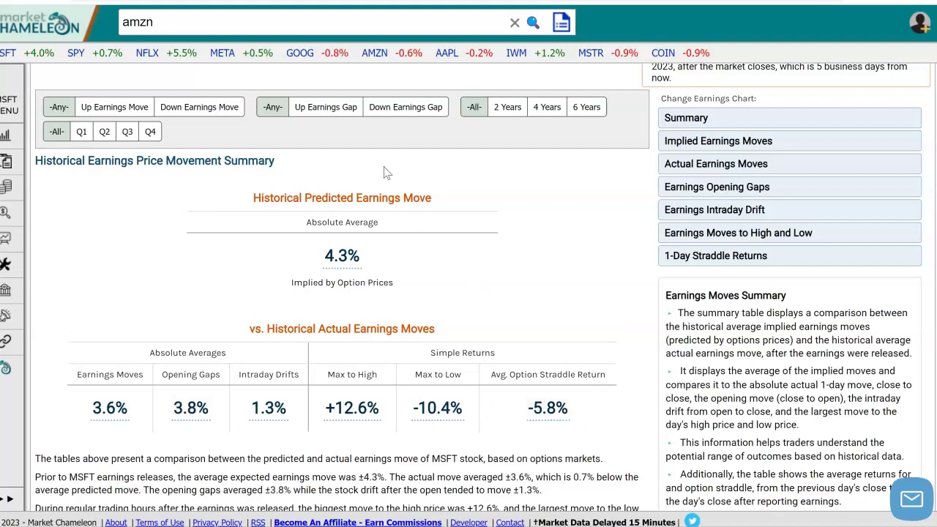
{"action": "left_click_drag", "start_coordinate": [249, 199], "coordinate": [451, 205]}
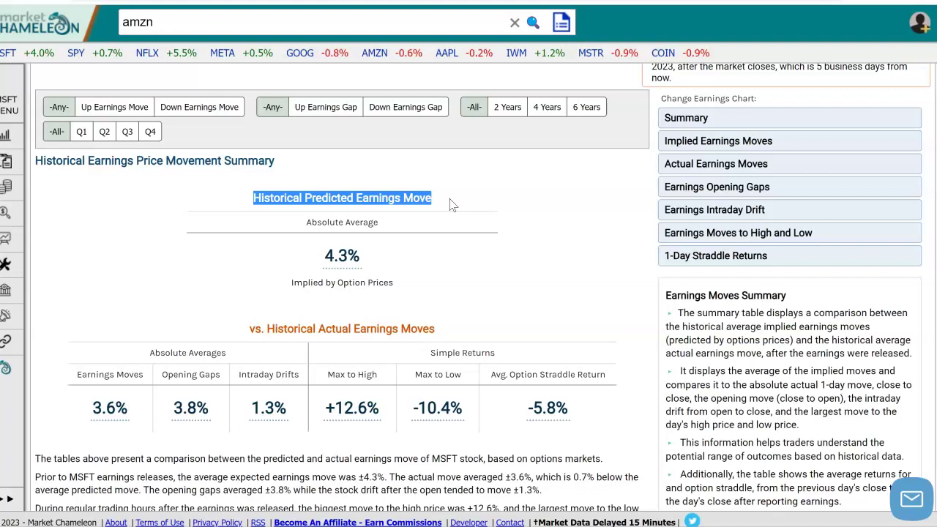
Open the 4.3% Implied Earnings Moves chart and highlight the latest quarters and summary figures
{"action": "left_click", "coordinate": [337, 267]}
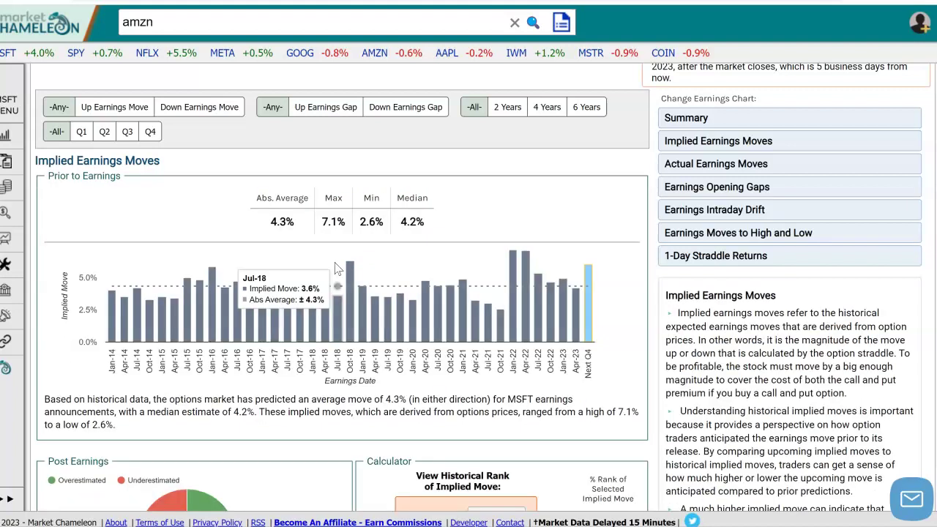
{"action": "left_click_drag", "start_coordinate": [611, 359], "coordinate": [562, 372]}
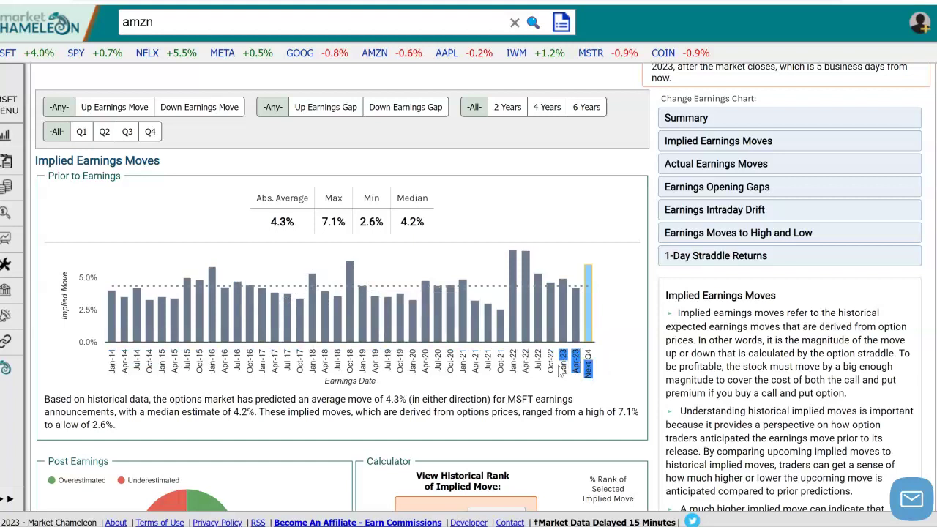
{"action": "mouse_move", "coordinate": [586, 308]}
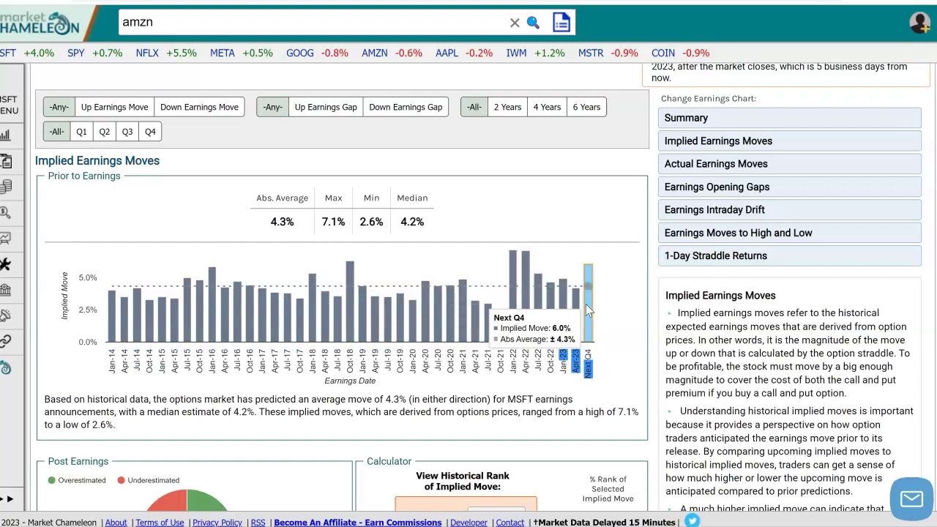
{"action": "left_click_drag", "start_coordinate": [272, 223], "coordinate": [421, 221]}
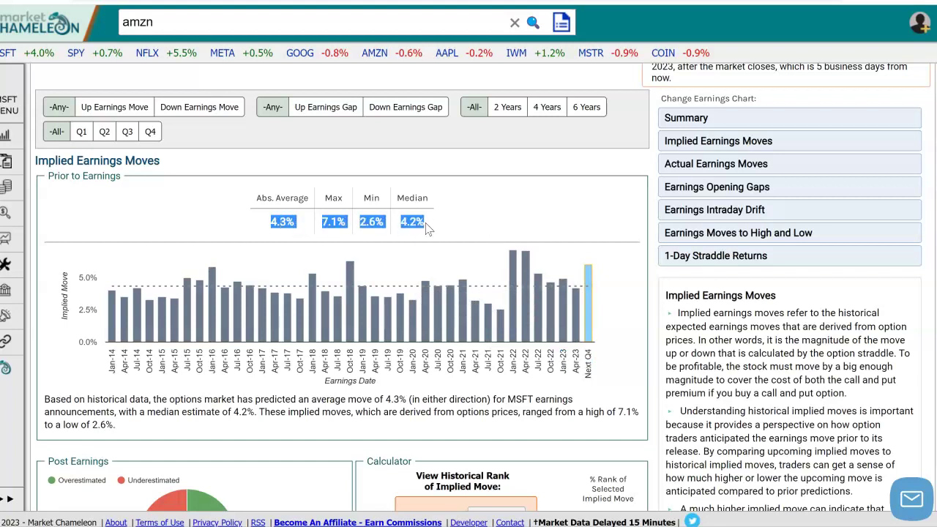
Go back to the Summary and highlight the vs. Historical Actual Earnings Moves heading and column label
{"action": "left_click", "coordinate": [695, 119]}
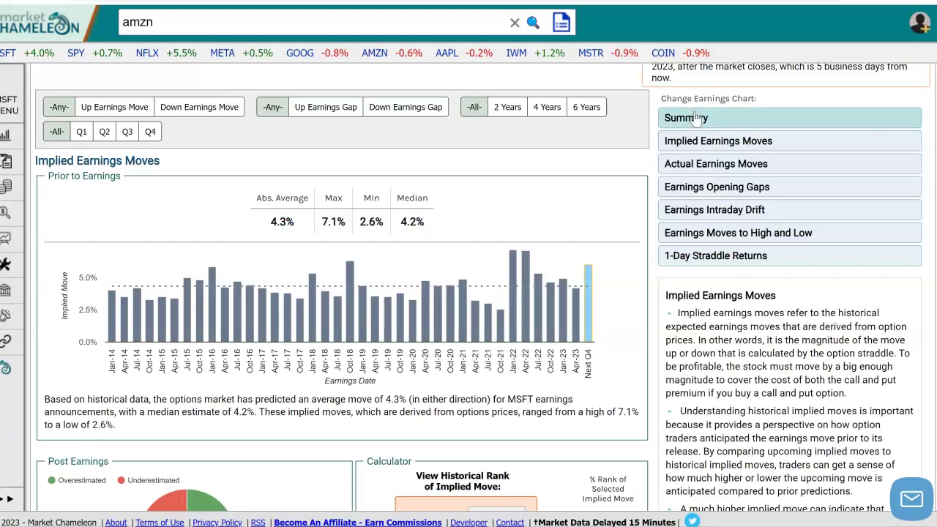
{"action": "scroll", "coordinate": [81, 299], "scroll_direction": "down", "scroll_amount": 1}
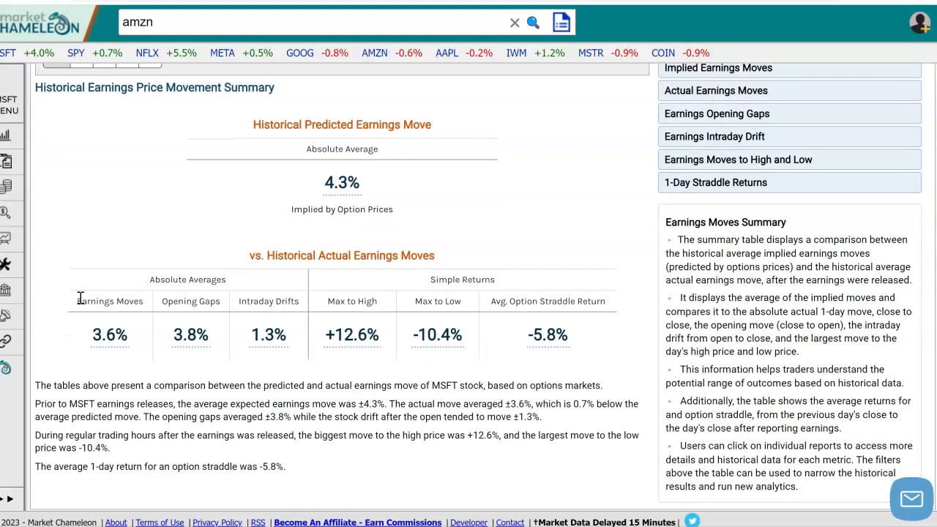
{"action": "left_click_drag", "start_coordinate": [233, 257], "coordinate": [454, 257]}
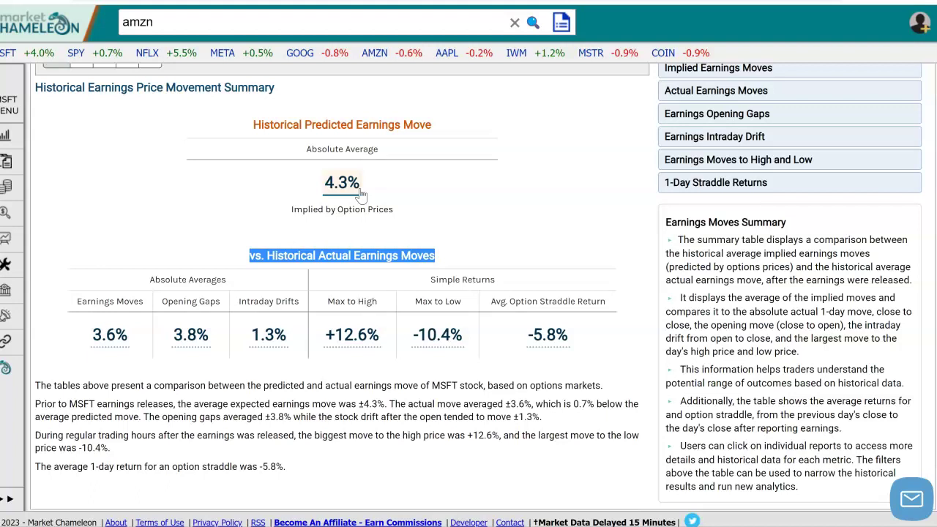
{"action": "left_click_drag", "start_coordinate": [73, 305], "coordinate": [147, 307]}
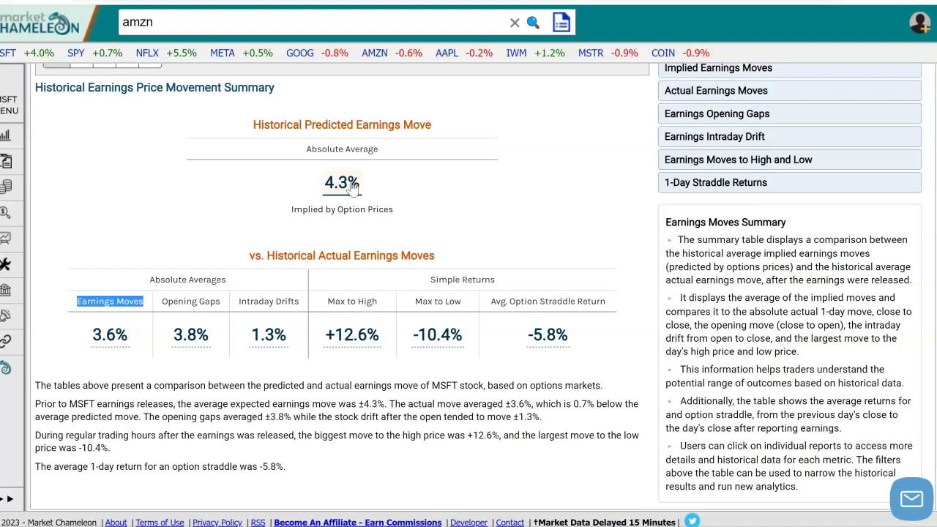
{"action": "left_click", "coordinate": [173, 305]}
{"action": "left_click_drag", "start_coordinate": [174, 304], "coordinate": [215, 307]}
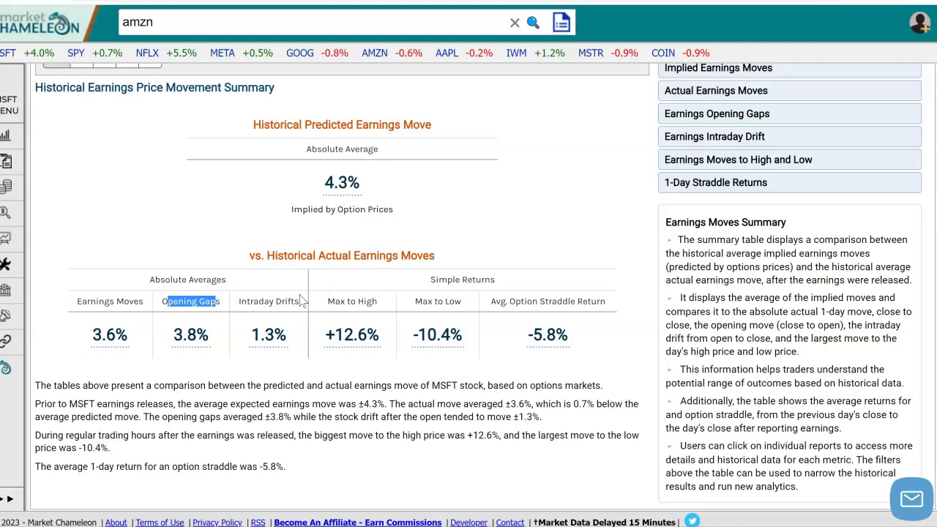
{"action": "left_click_drag", "start_coordinate": [299, 301], "coordinate": [243, 303]}
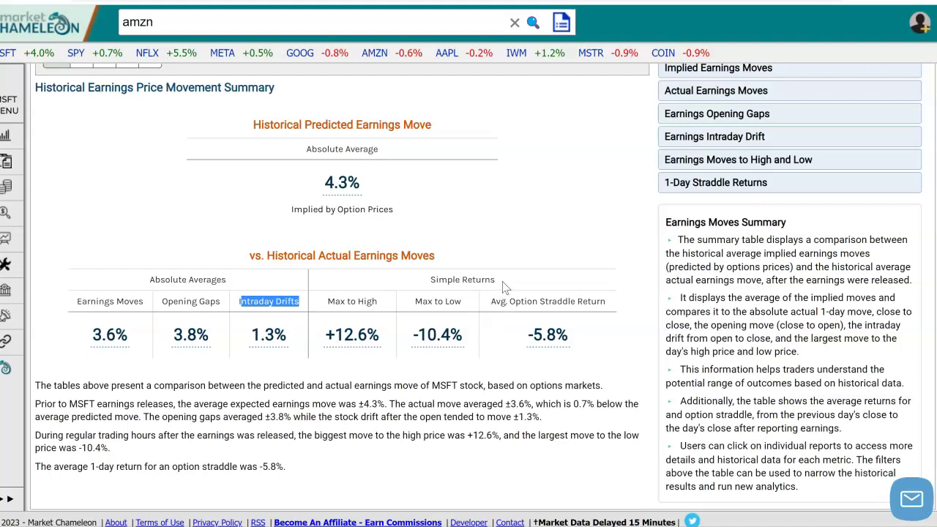
Highlight the Simple Returns and Absolute Averages column group headings, then scroll back up
{"action": "left_click_drag", "start_coordinate": [505, 283], "coordinate": [423, 282]}
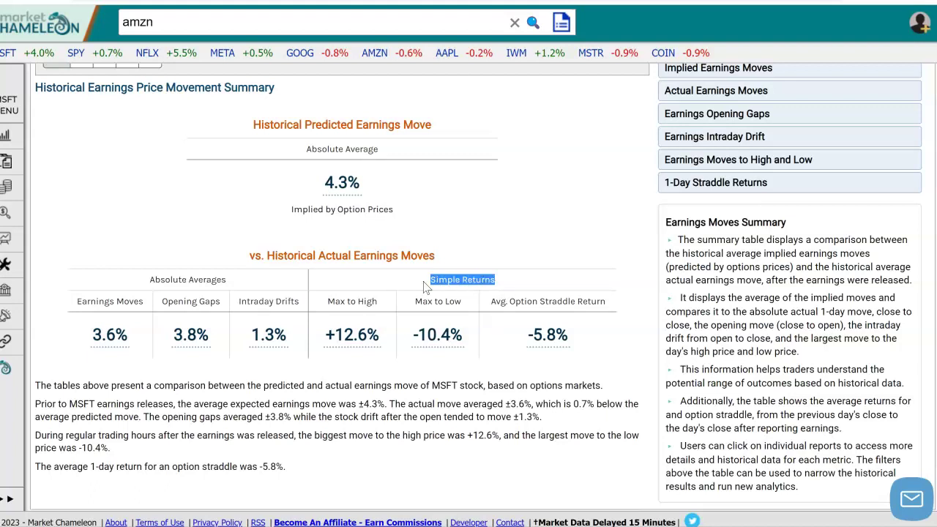
{"action": "left_click_drag", "start_coordinate": [249, 285], "coordinate": [141, 284]}
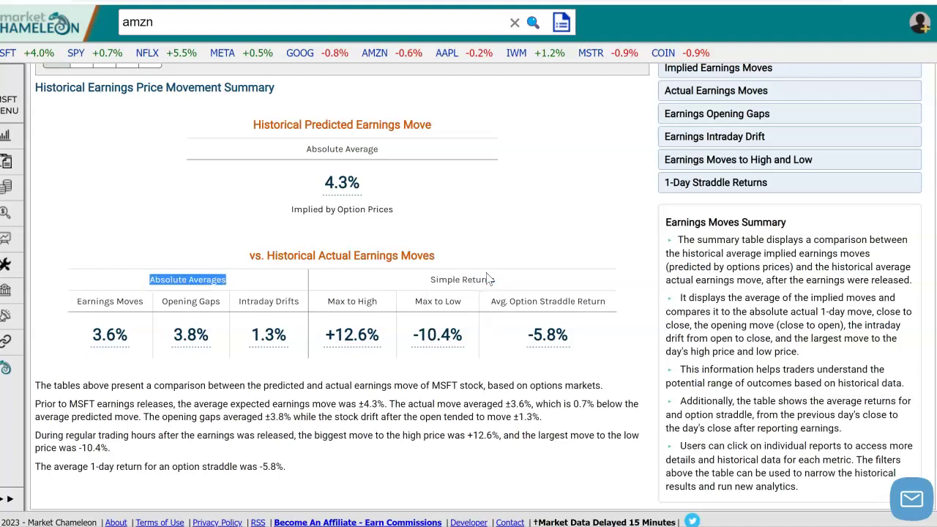
{"action": "left_click_drag", "start_coordinate": [501, 283], "coordinate": [429, 284]}
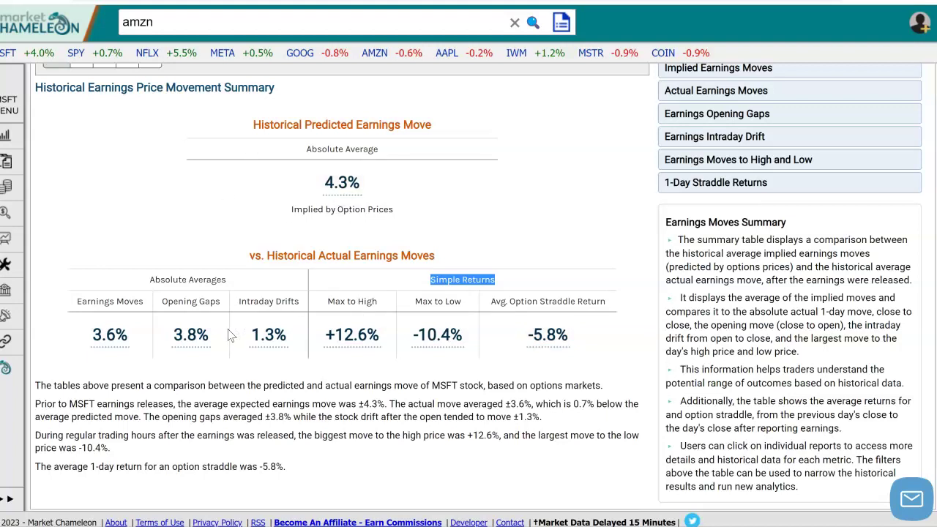
{"action": "scroll", "coordinate": [512, 297], "scroll_direction": "up", "scroll_amount": 2}
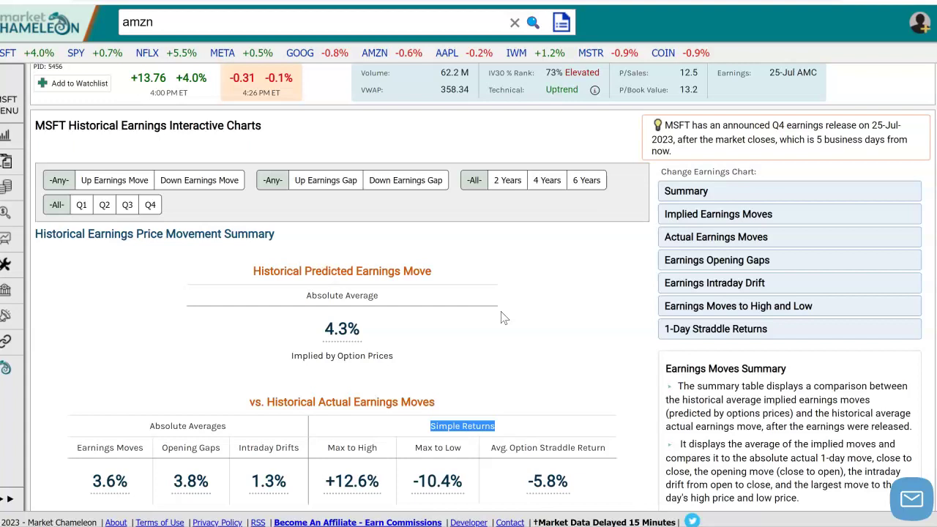
Review the 2 Years results, restore the -All- years filter, and highlight Q4 in the notice
{"action": "left_click", "coordinate": [514, 185]}
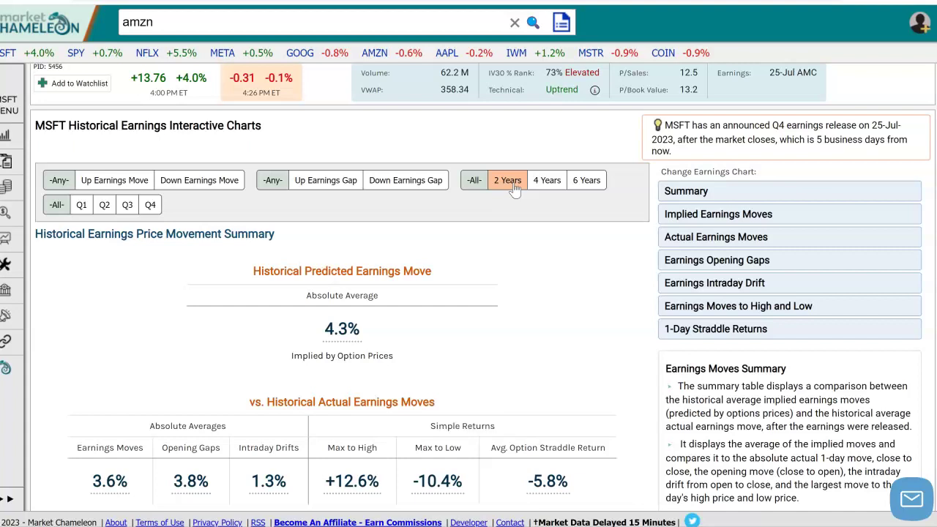
{"action": "scroll", "coordinate": [527, 313], "scroll_direction": "down", "scroll_amount": 2}
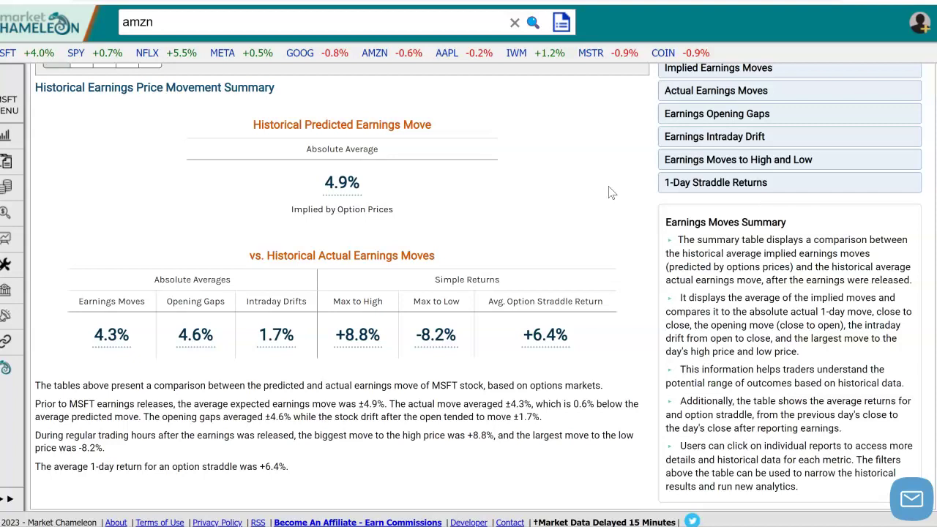
{"action": "scroll", "coordinate": [540, 220], "scroll_direction": "up", "scroll_amount": 3}
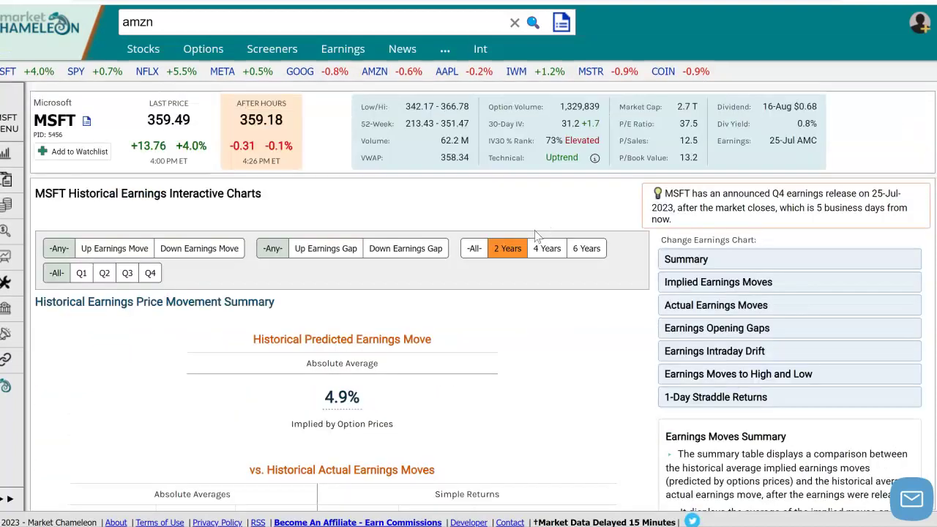
{"action": "left_click", "coordinate": [480, 249]}
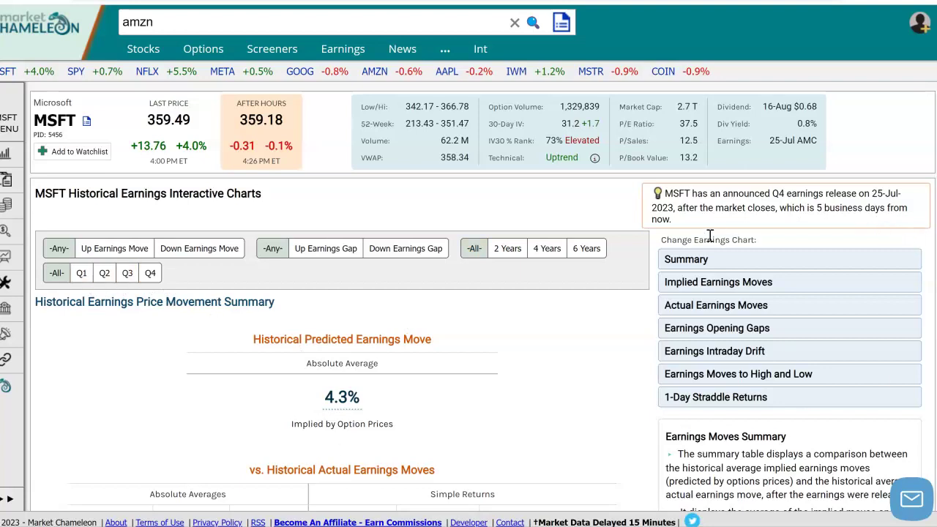
{"action": "left_click_drag", "start_coordinate": [772, 195], "coordinate": [801, 198]}
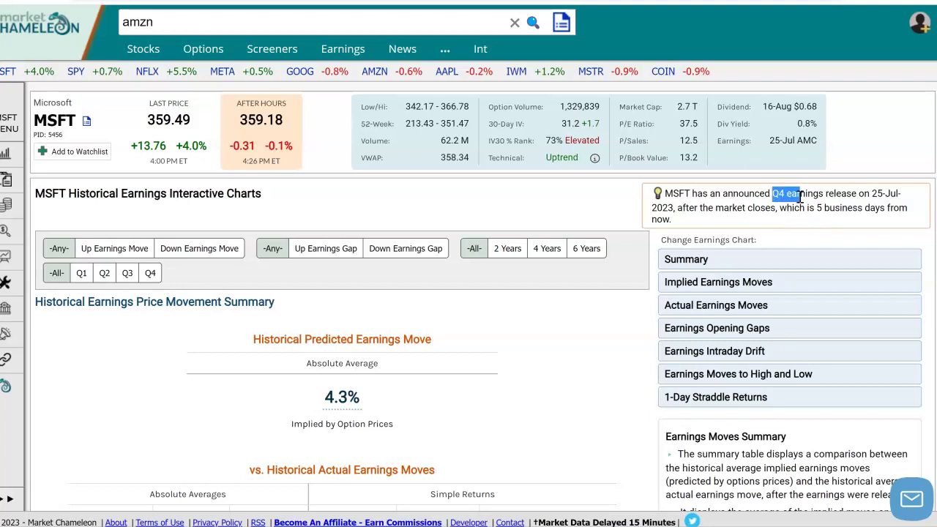
{"action": "left_click", "coordinate": [150, 278]}
{"action": "scroll", "coordinate": [292, 302], "scroll_direction": "down", "scroll_amount": 3}
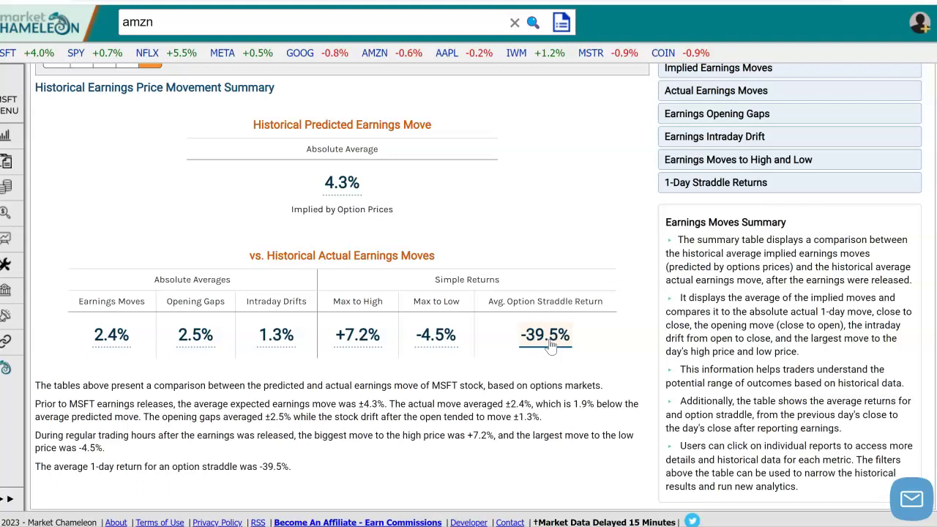
{"action": "scroll", "coordinate": [578, 259], "scroll_direction": "up", "scroll_amount": 3}
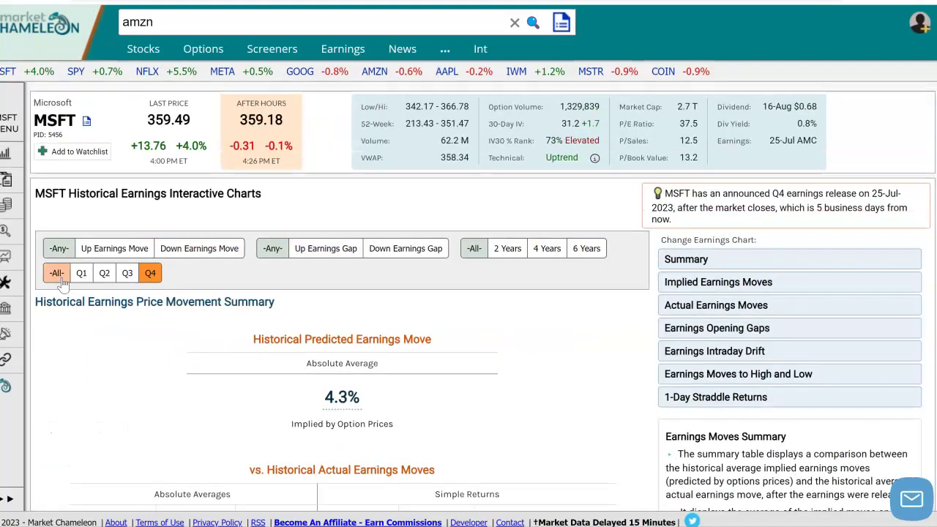
{"action": "scroll", "coordinate": [663, 351], "scroll_direction": "down", "scroll_amount": 3}
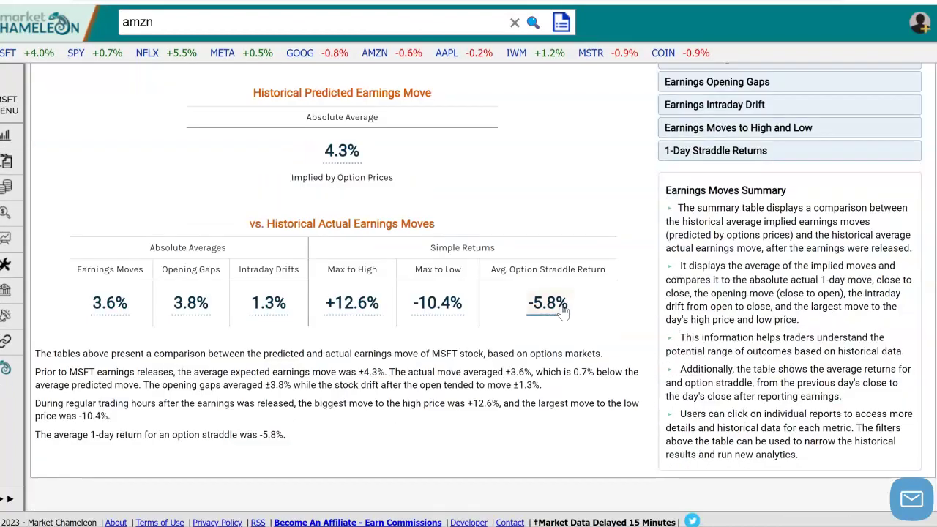
{"action": "scroll", "coordinate": [578, 212], "scroll_direction": "up", "scroll_amount": 2}
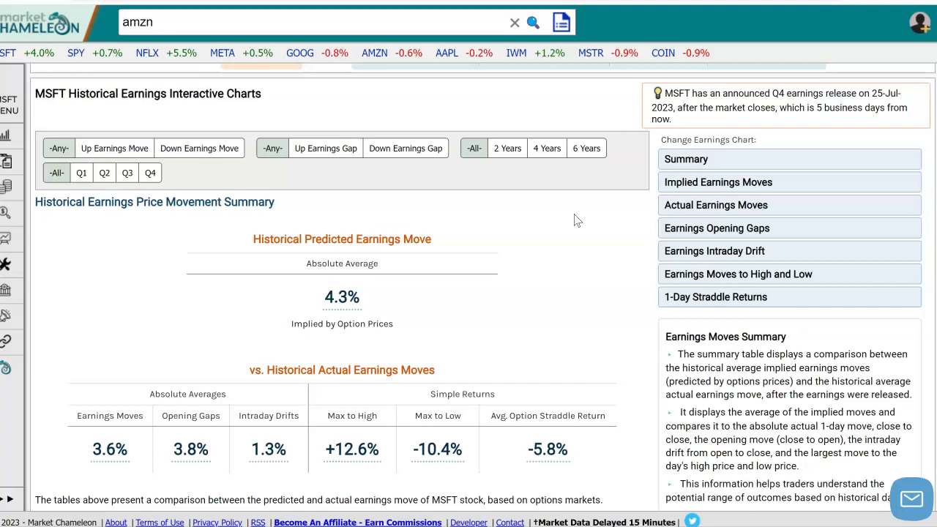
Step through the Actual Earnings Moves, Earnings Opening Gaps and Earnings Intraday Drift charts
{"action": "scroll", "coordinate": [575, 214], "scroll_direction": "up", "scroll_amount": 1}
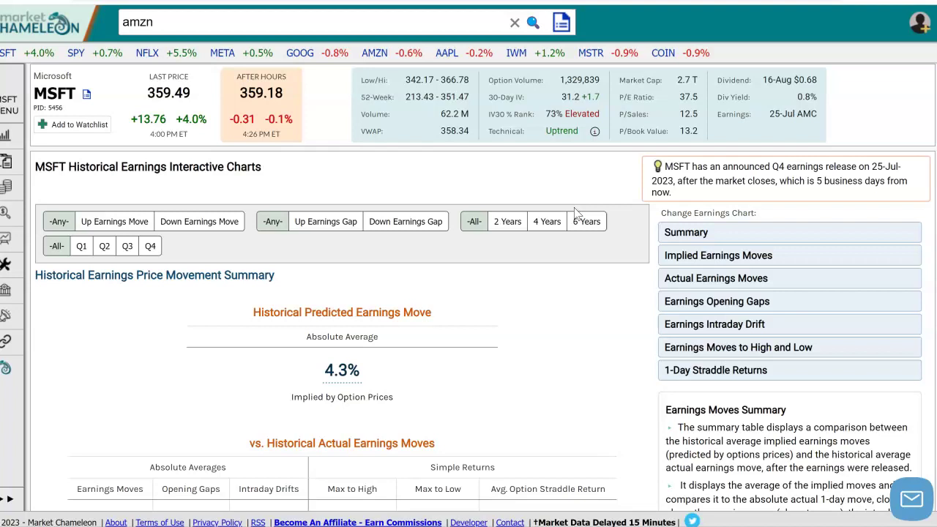
{"action": "left_click", "coordinate": [728, 280]}
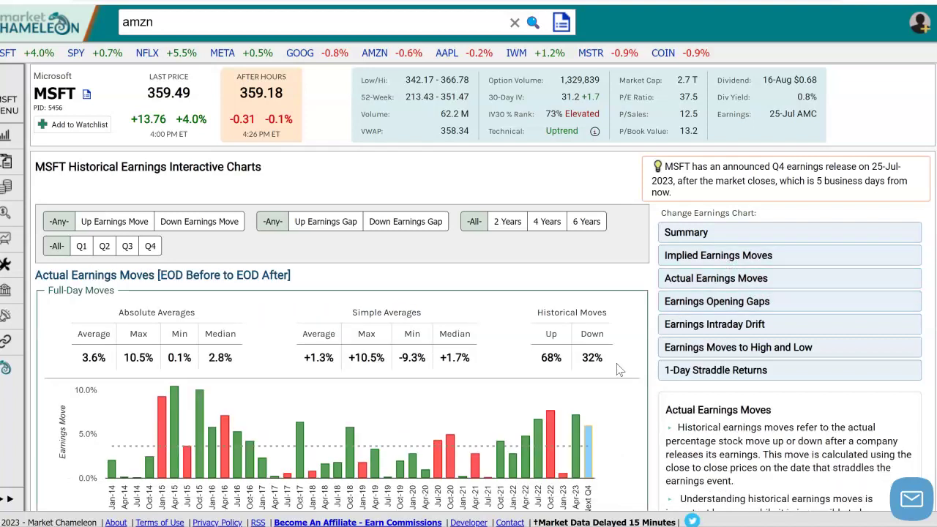
{"action": "scroll", "coordinate": [732, 300], "scroll_direction": "down", "scroll_amount": 1}
{"action": "left_click", "coordinate": [749, 235]}
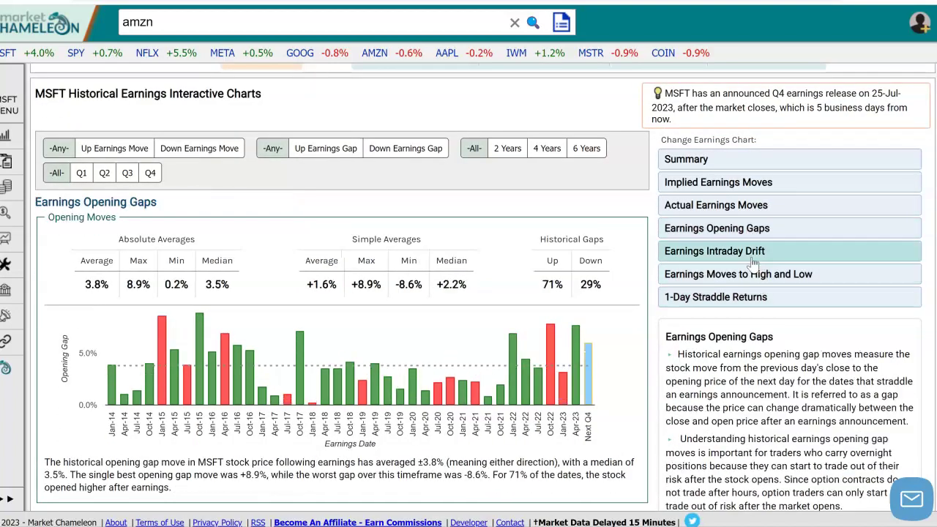
{"action": "left_click", "coordinate": [748, 253]}
{"action": "scroll", "coordinate": [399, 308], "scroll_direction": "down", "scroll_amount": 3}
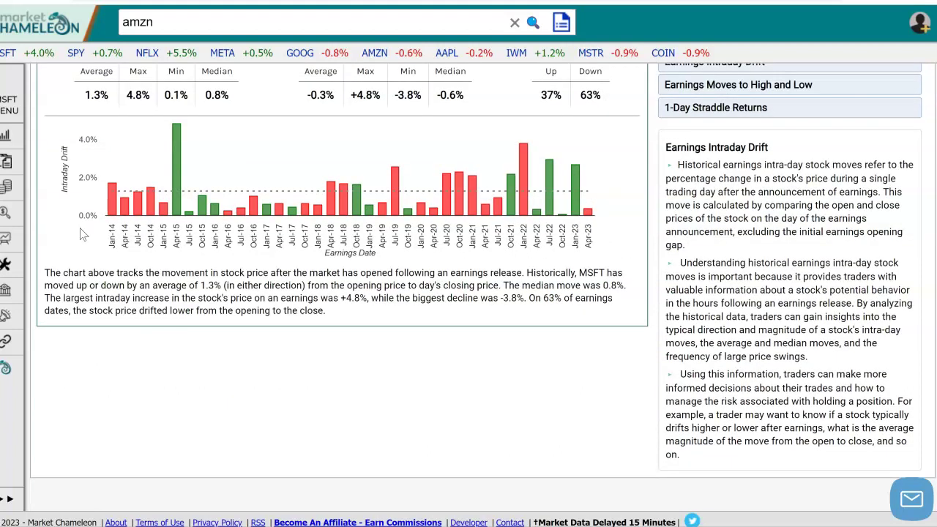
{"action": "scroll", "coordinate": [325, 234], "scroll_direction": "up", "scroll_amount": 5}
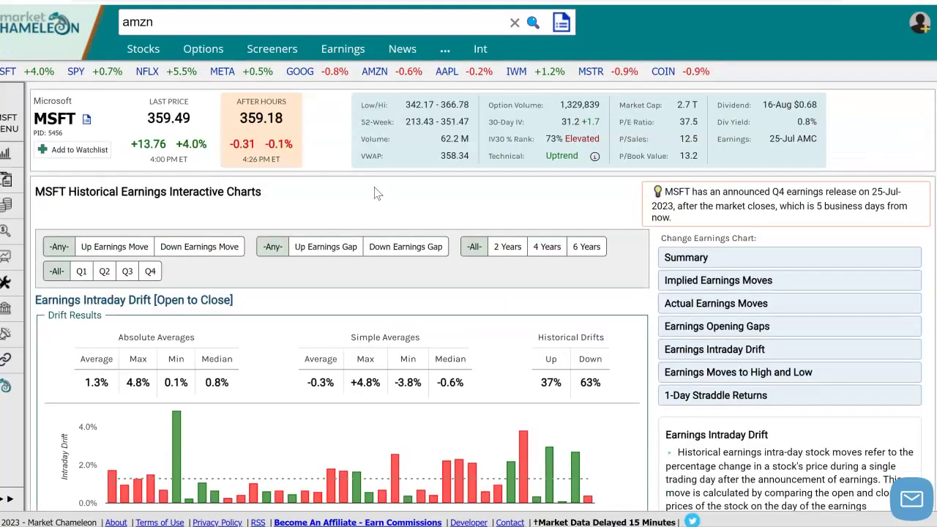